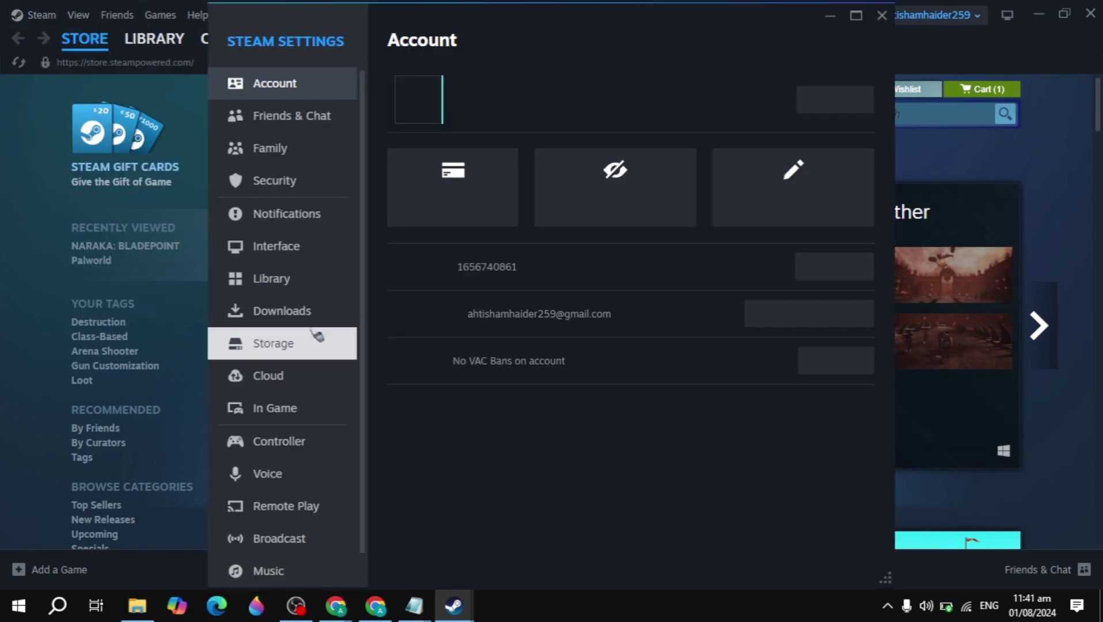
Switch off Enable Steam Cloud on the Cloud settings page, then close the Settings window
click(310, 379)
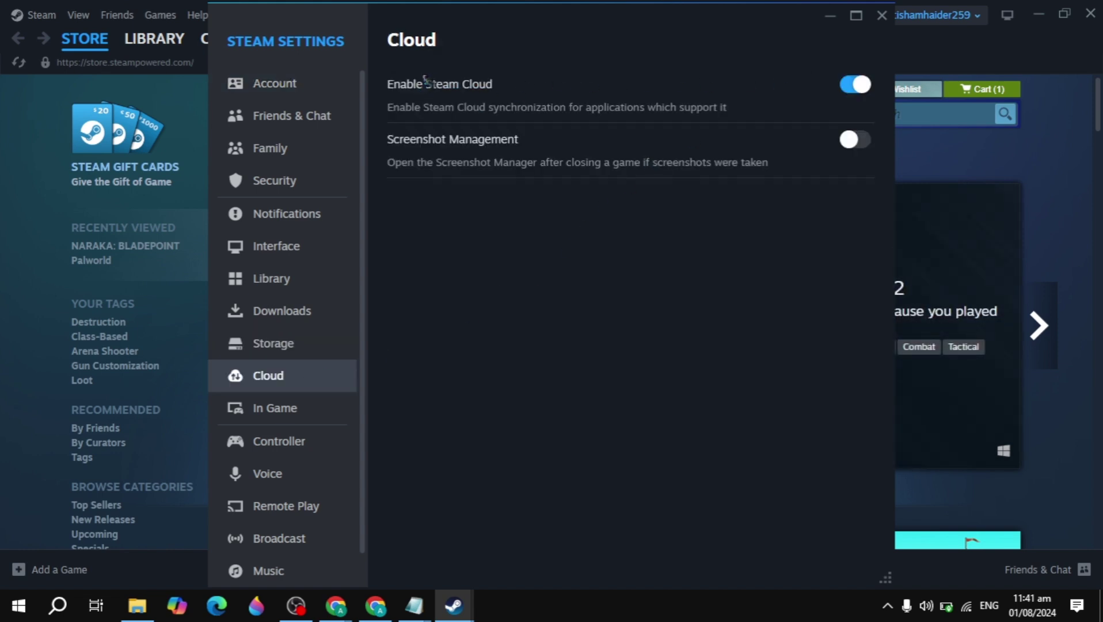
click(863, 87)
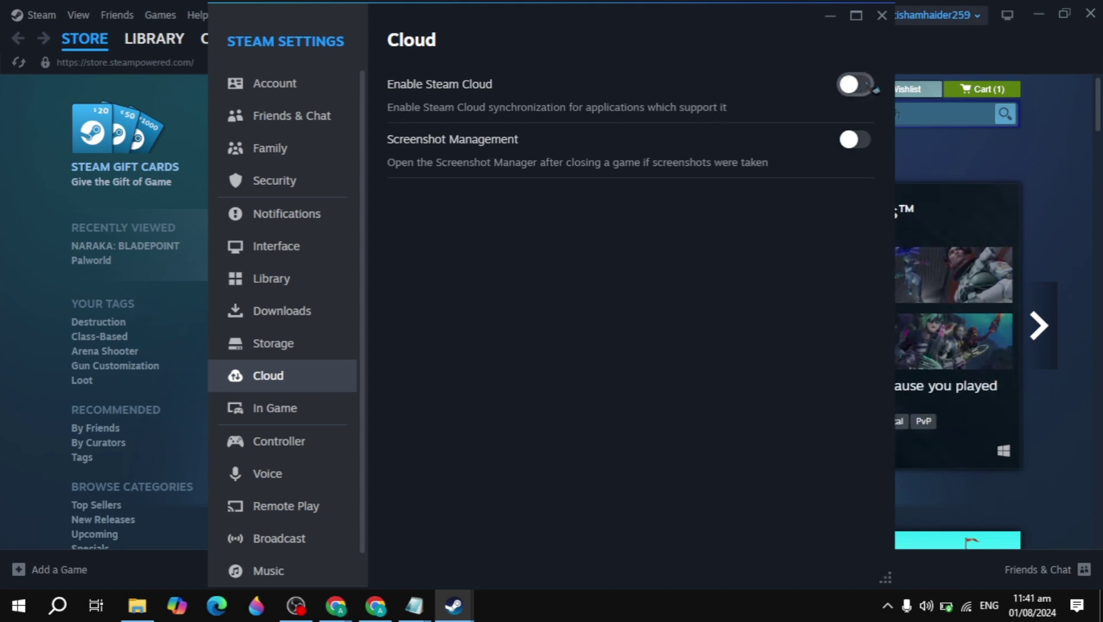
click(882, 16)
From Library Home, open THE FINALS' Properties on its Installed Files page (33.8 GB on D:)
mouse_move(167, 46)
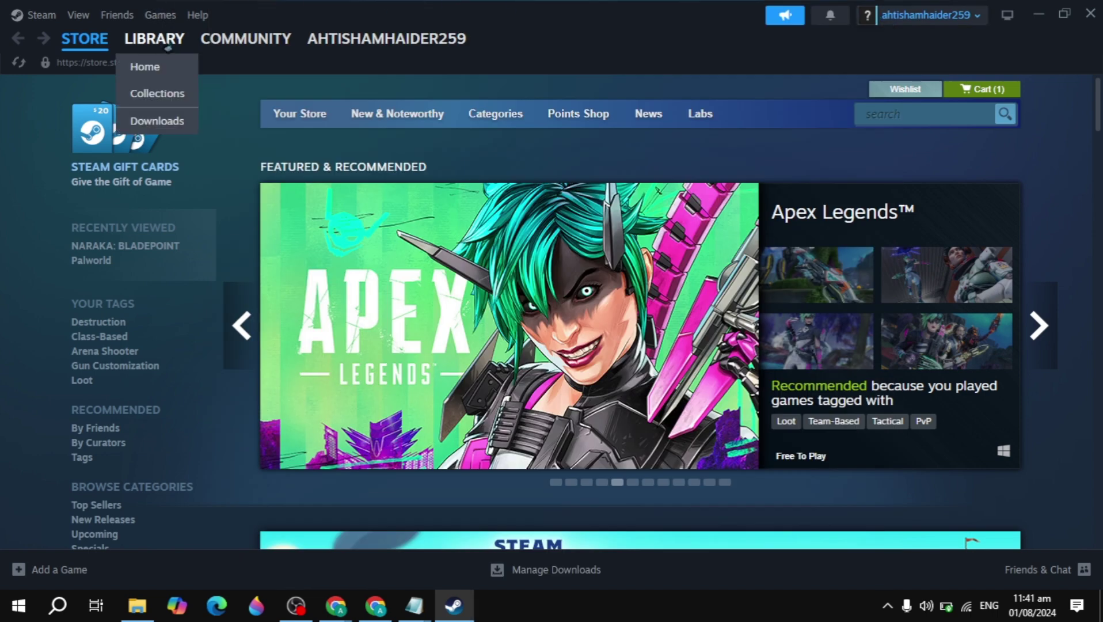
click(166, 73)
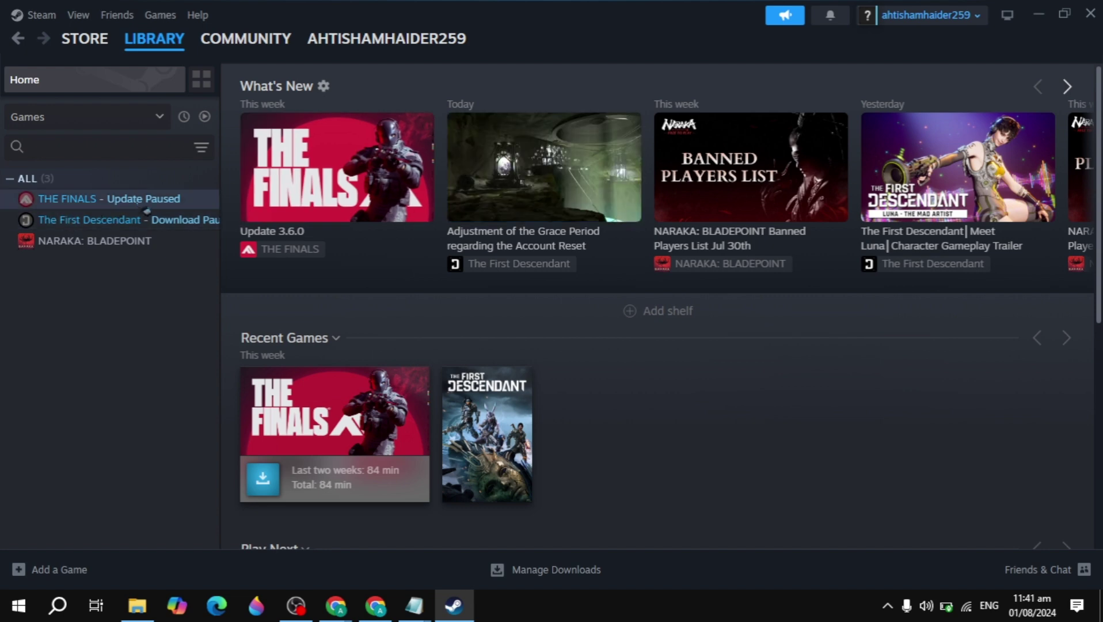
click(145, 205)
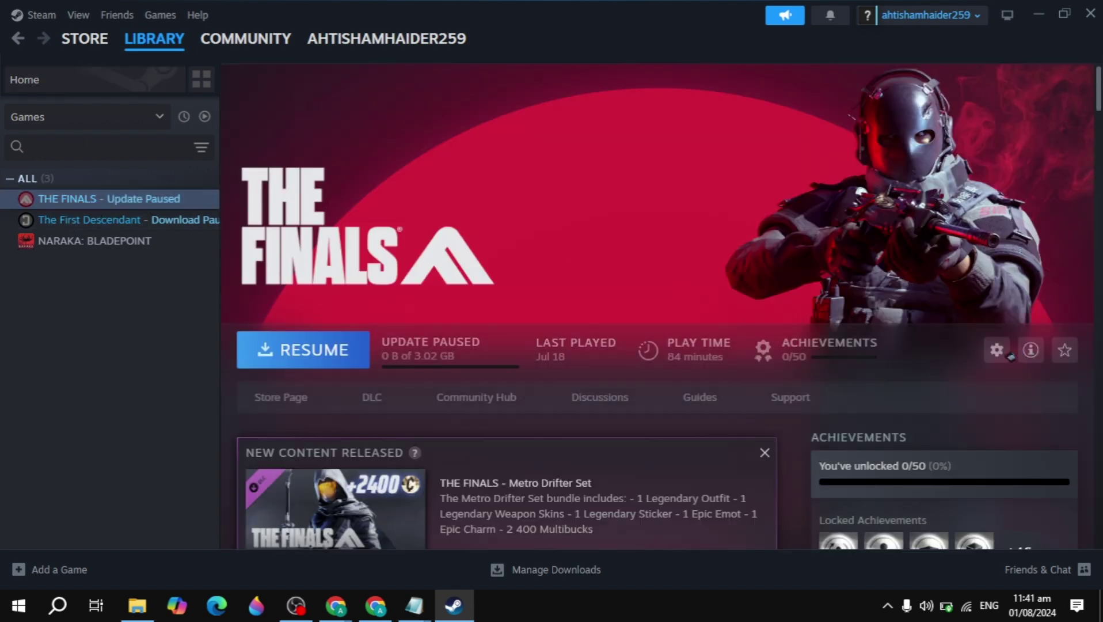
click(999, 351)
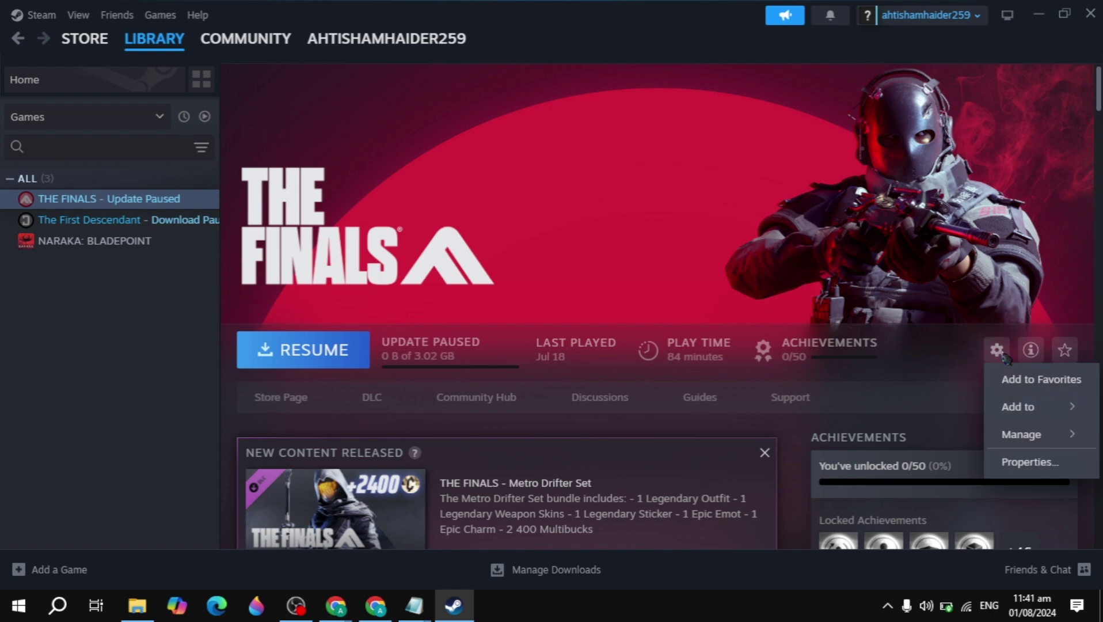
click(1052, 469)
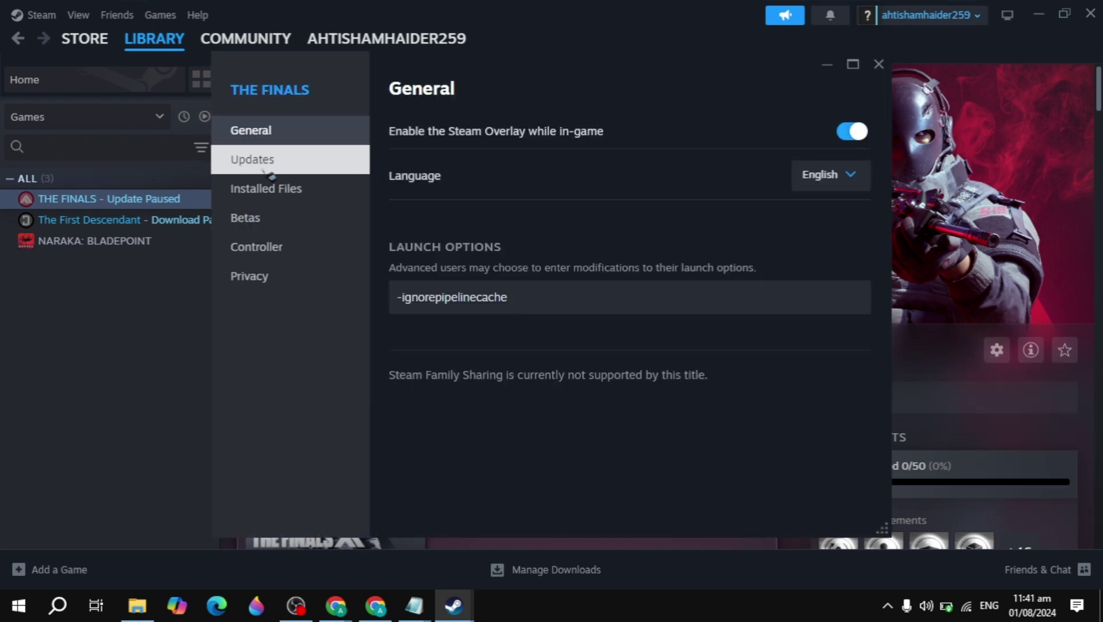
click(284, 199)
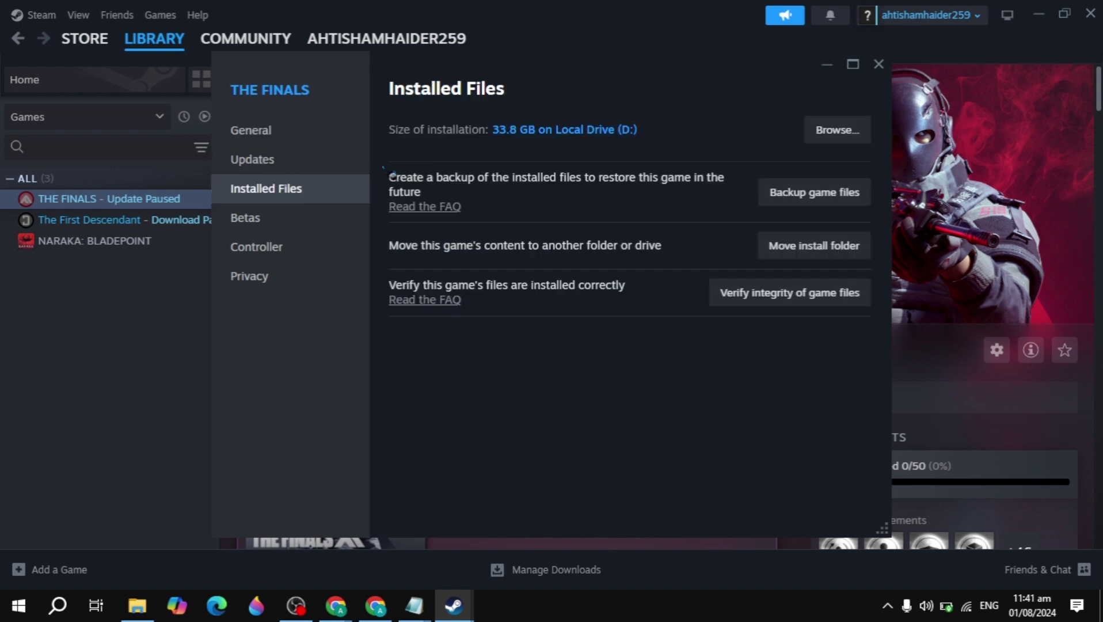
Browse THE FINALS' install folder in File Explorer, then switch to the Steam store in Chrome
click(857, 144)
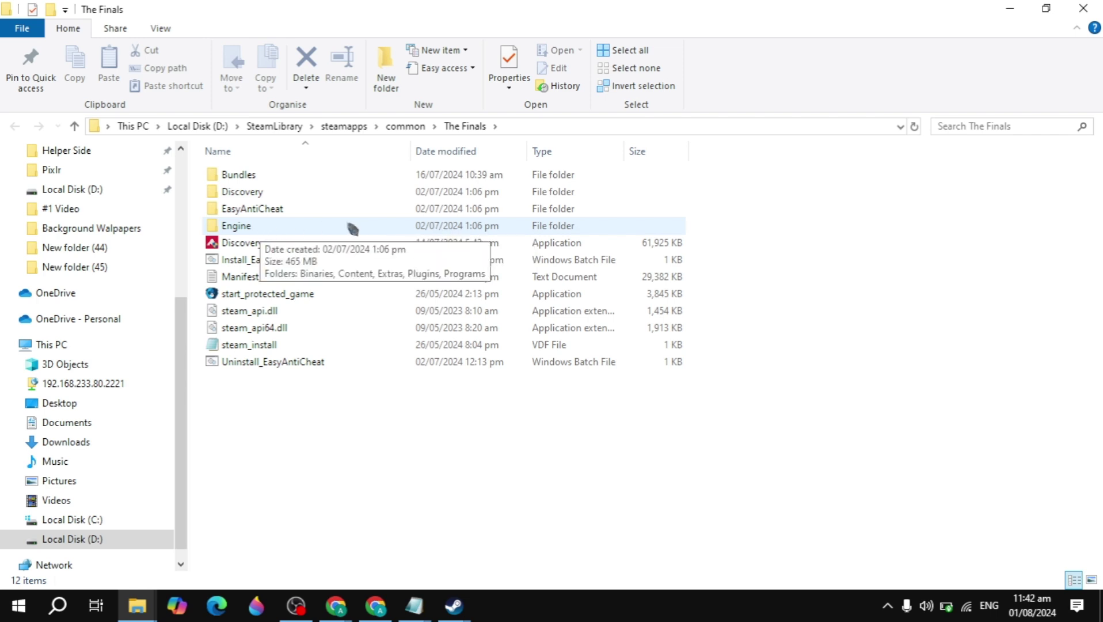
key(alt+Tab)
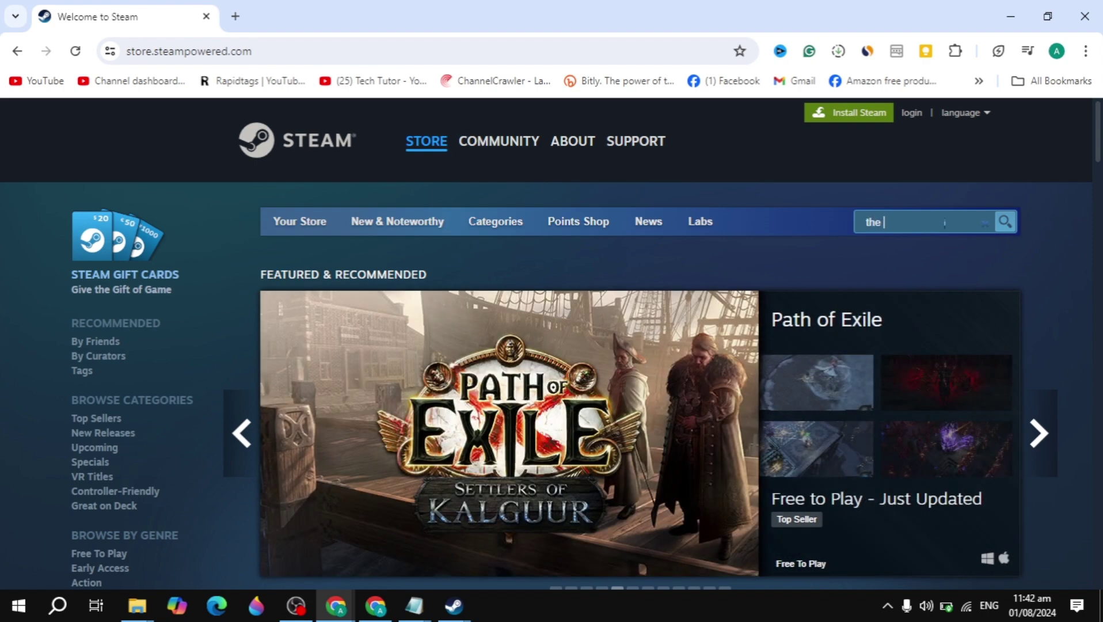
Search 'finals' on the Steam store and open THE FINALS store page, selecting its address
text(finals)
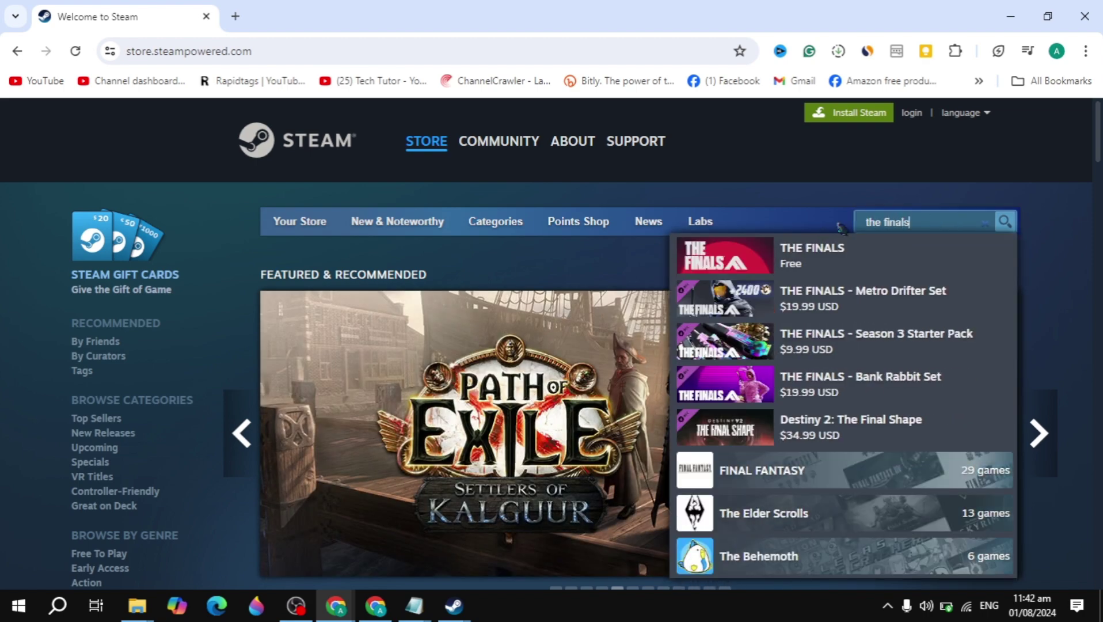
click(898, 266)
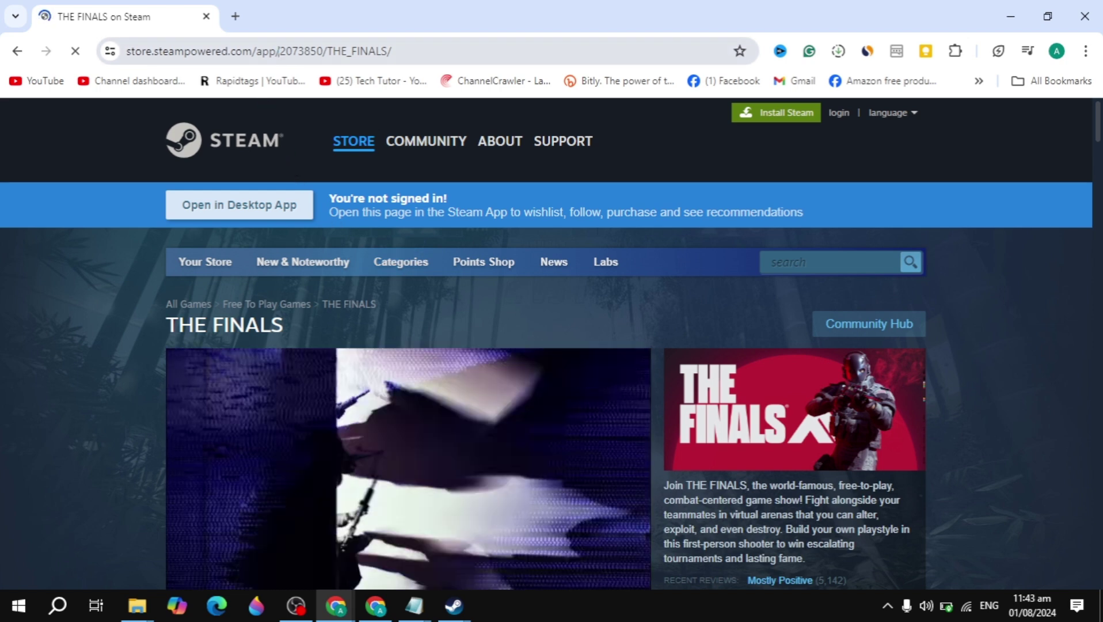
key(ctrl+l)
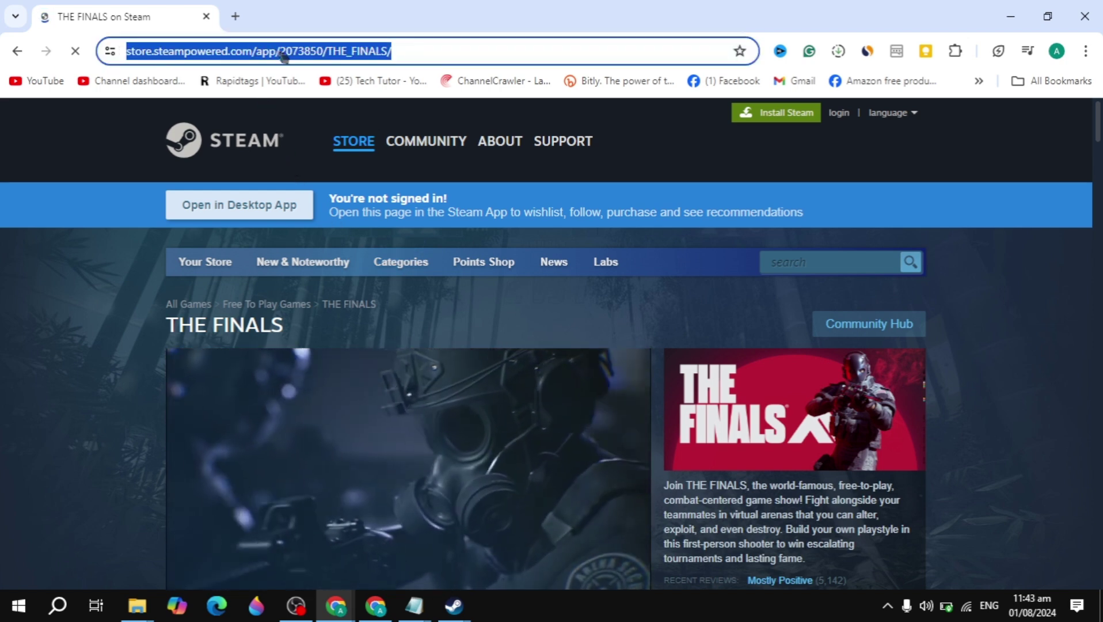
click(309, 50)
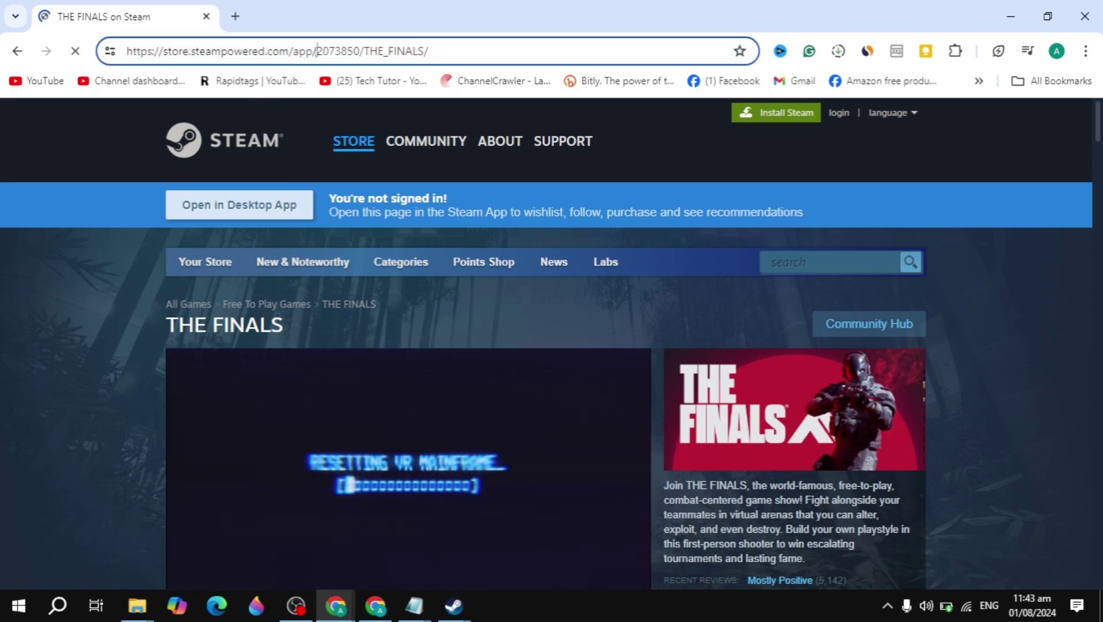
Copy the app ID 2073850 from the page address and search Windows for 'steam'
drag(316, 51, 360, 52)
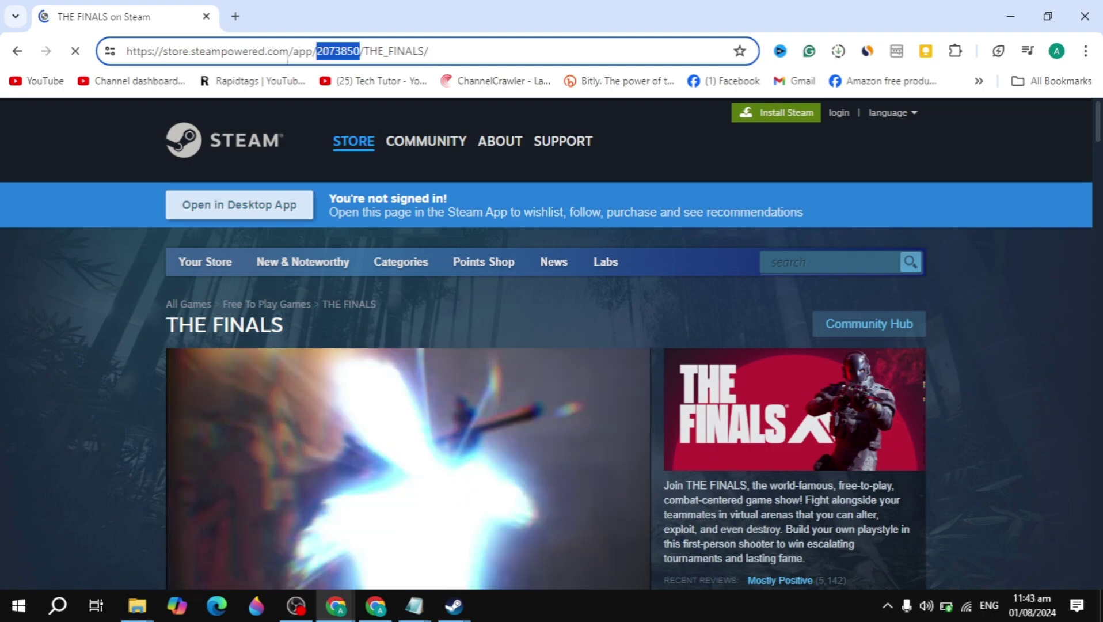
right_click(337, 50)
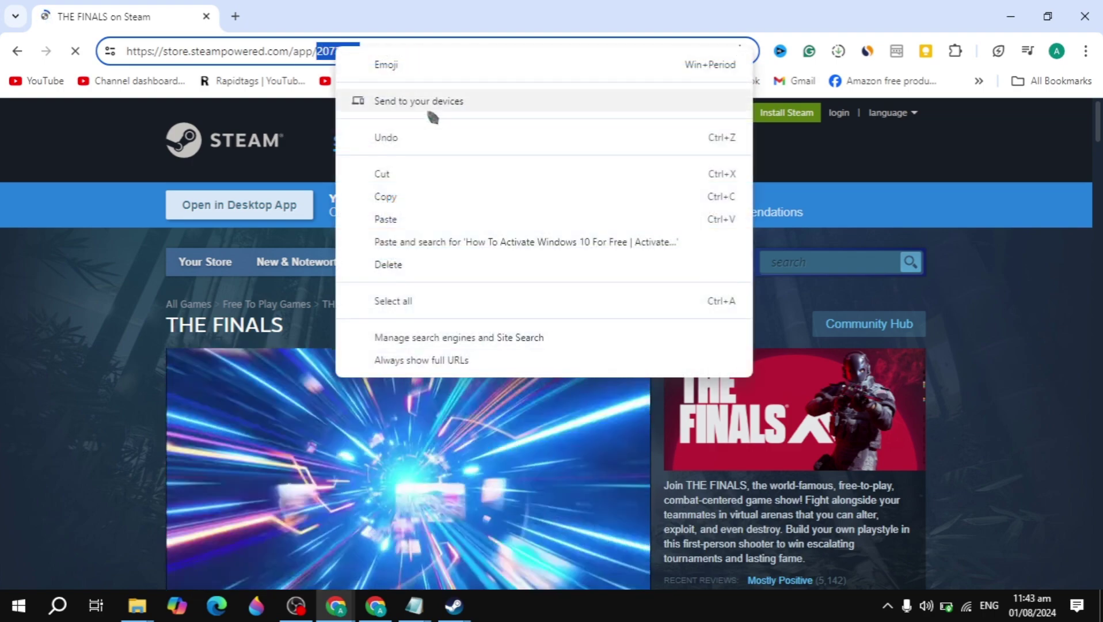
click(417, 203)
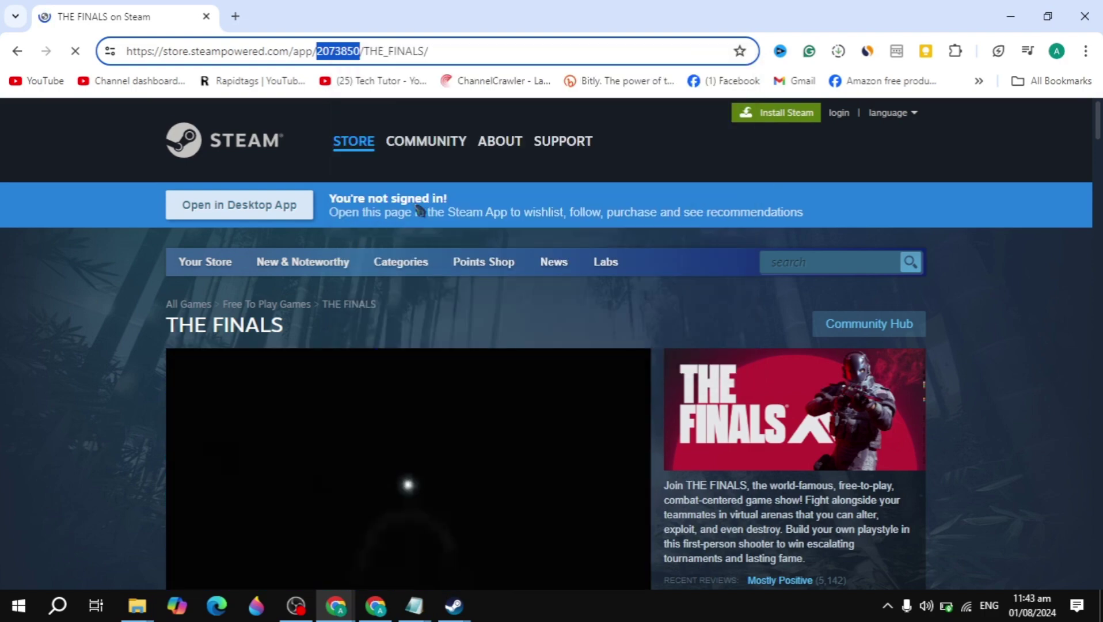
click(66, 602)
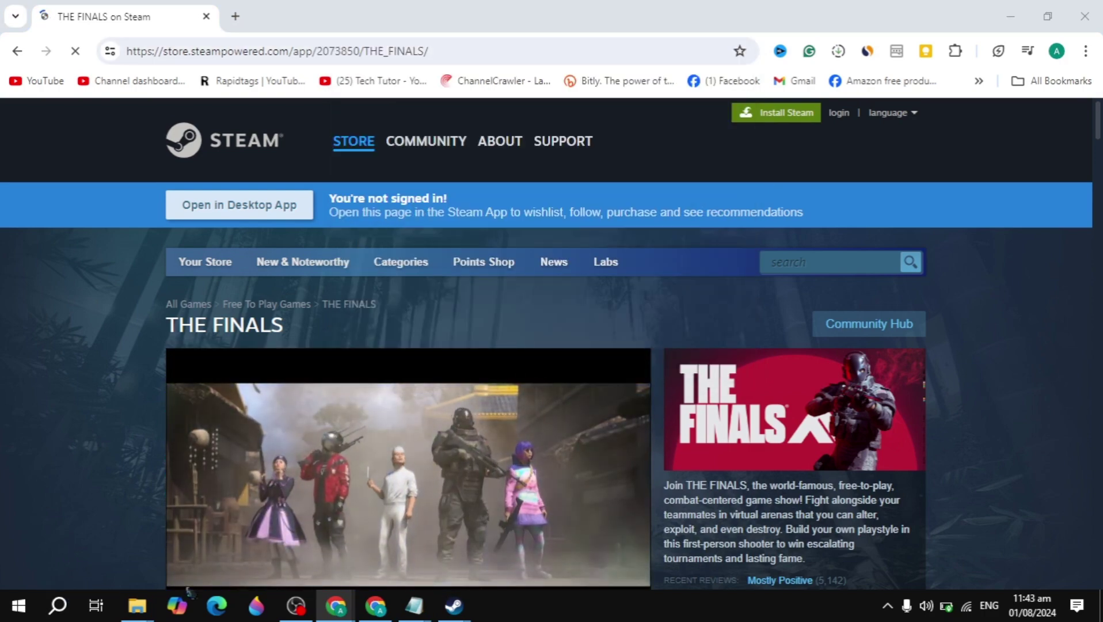
text(steam)
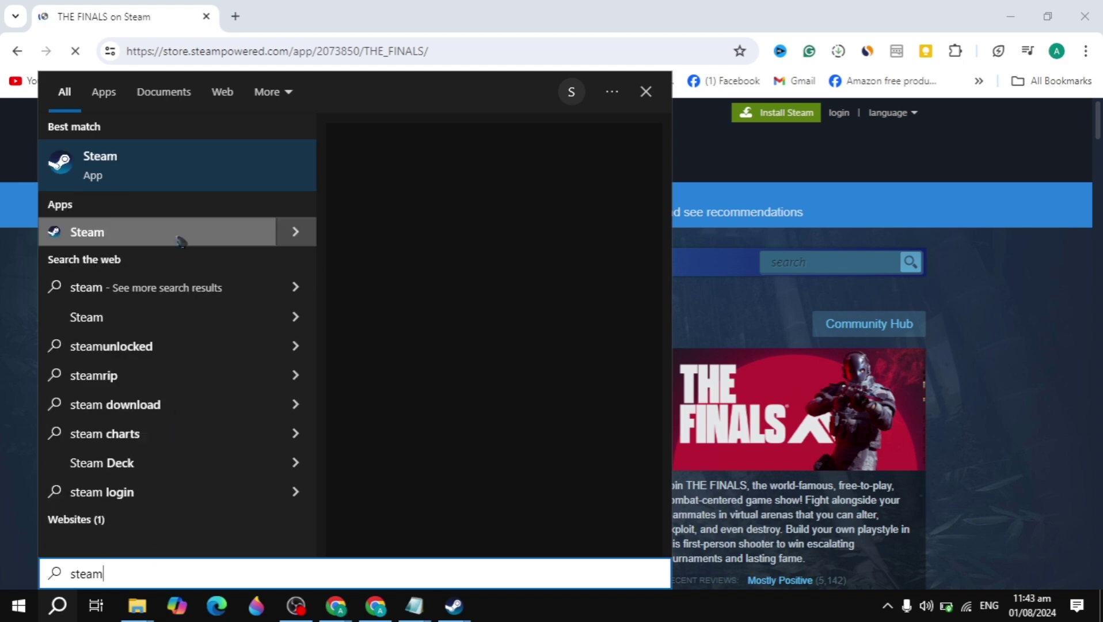
Follow the Steam result's file location through the shortcut to C:\Program Files\Steam
right_click(225, 178)
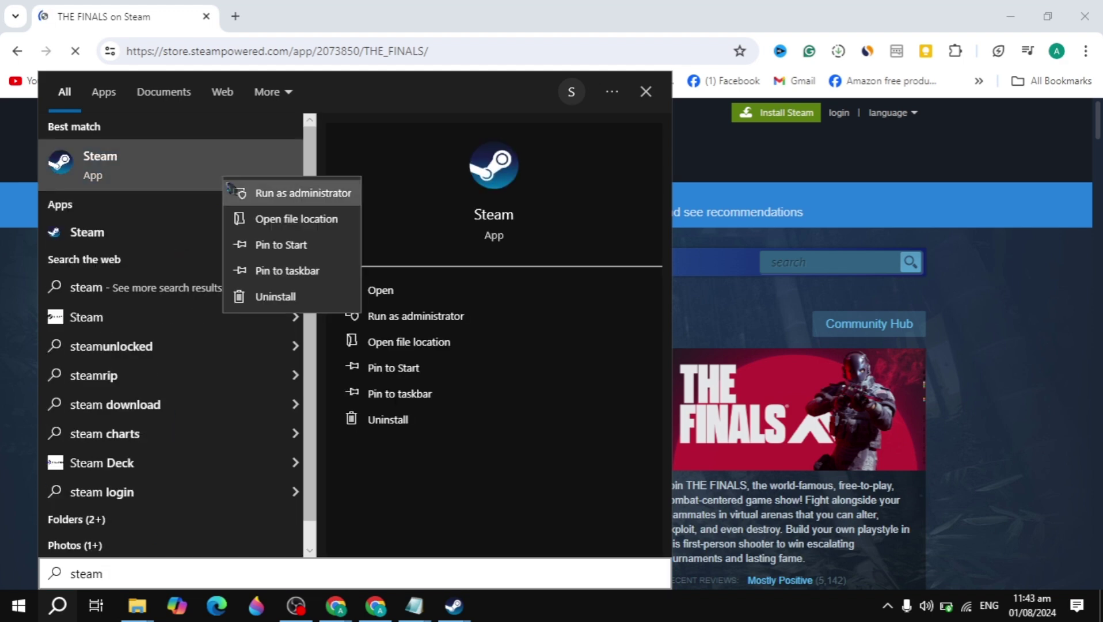
click(271, 218)
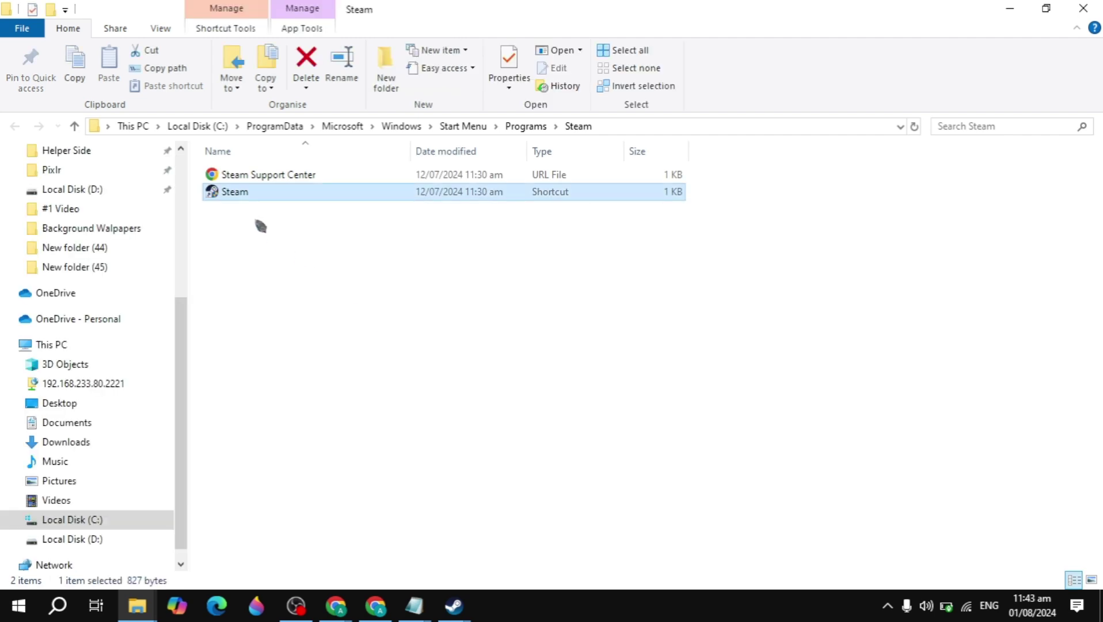
right_click(255, 196)
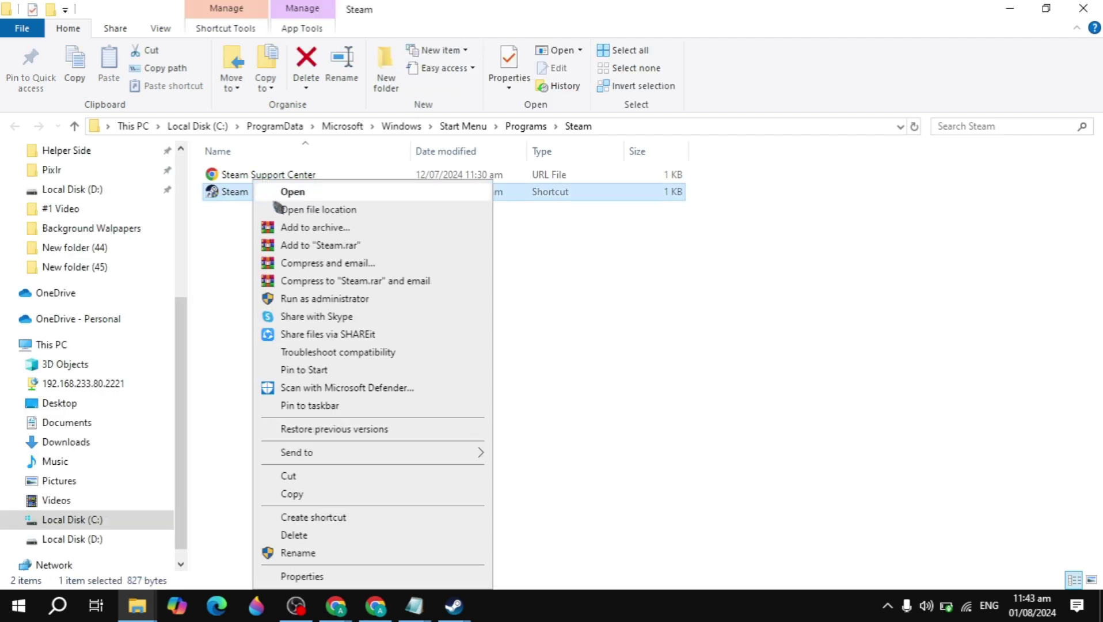
click(305, 211)
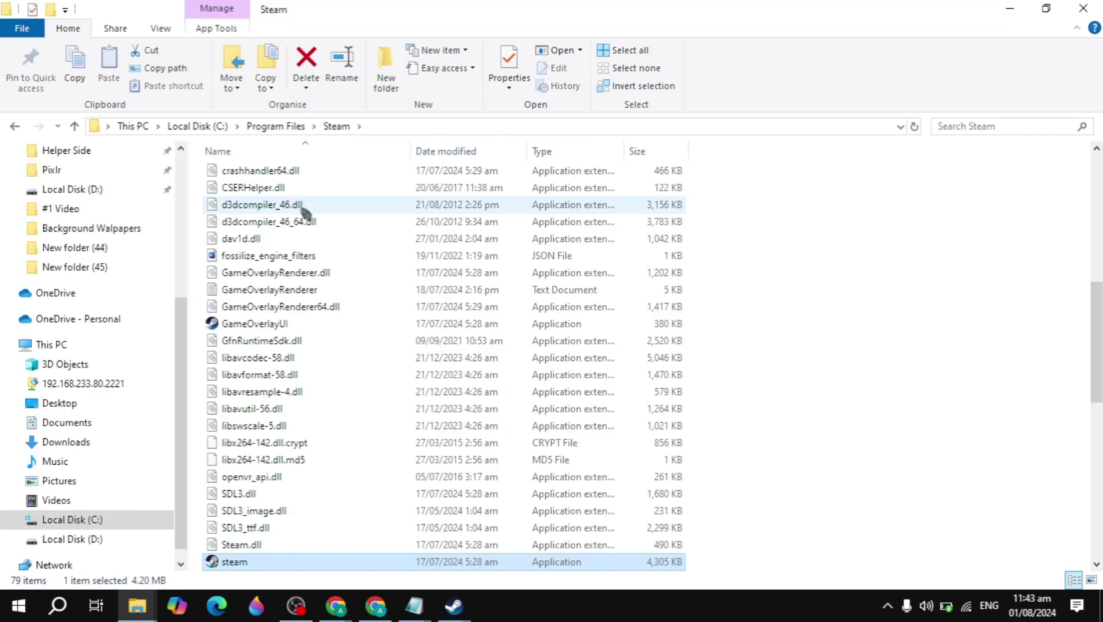
scroll(450, 410, down, 10)
scroll(451, 410, up, 18)
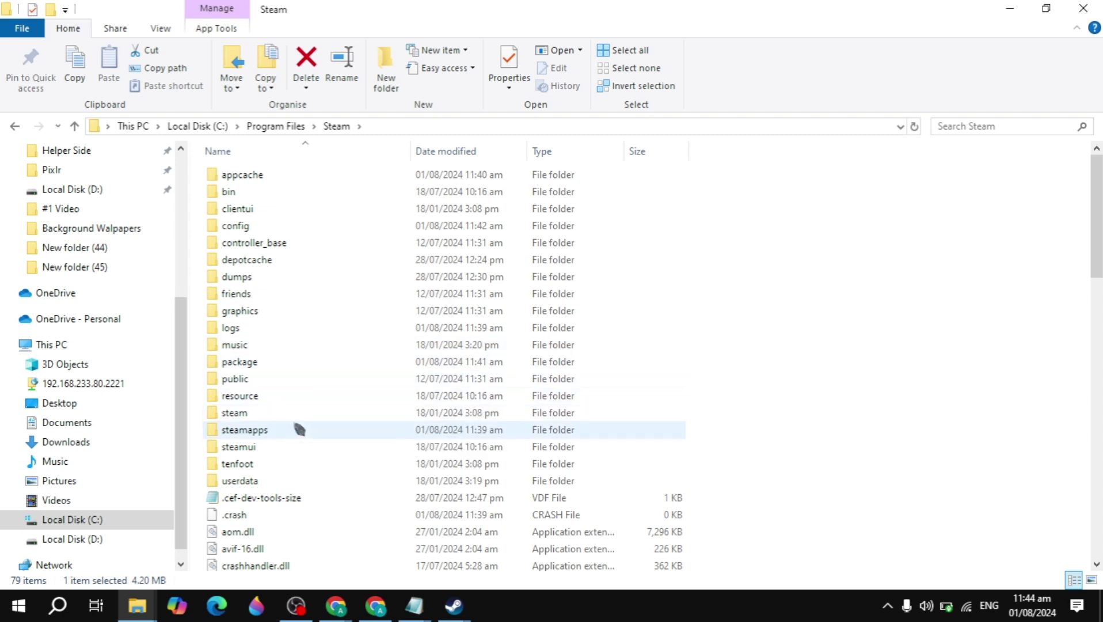
click(294, 483)
double_click(286, 482)
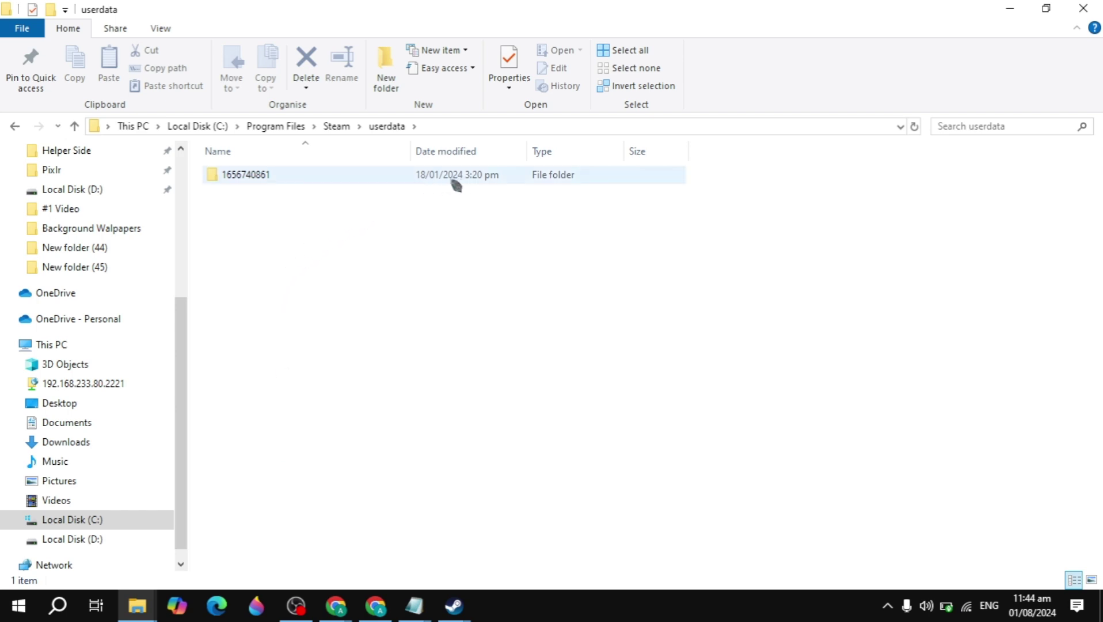
click(393, 186)
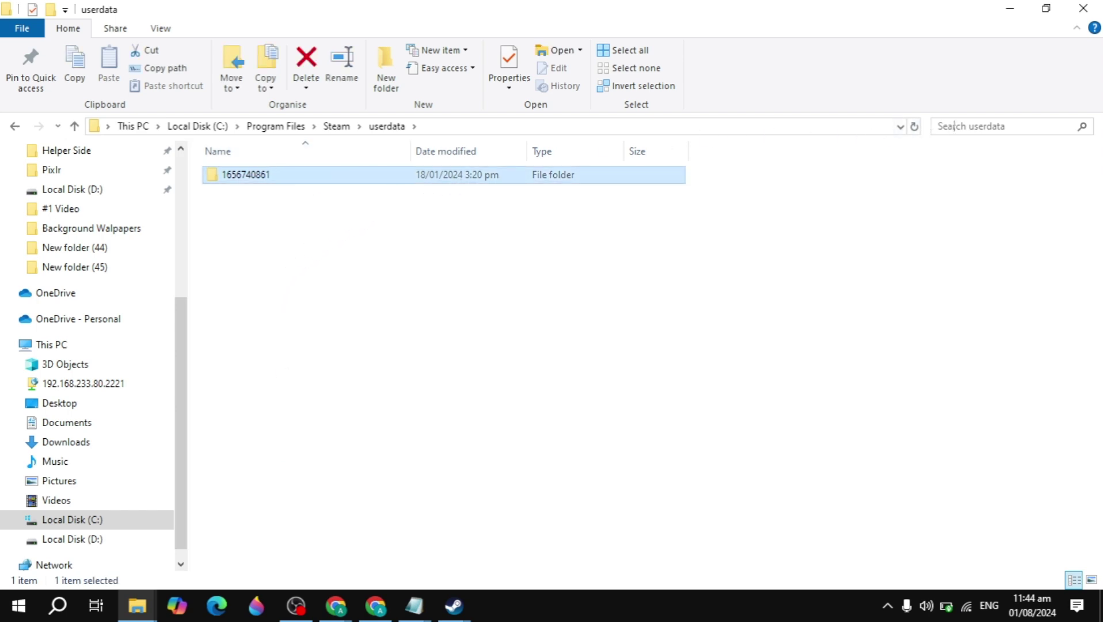
click(974, 126)
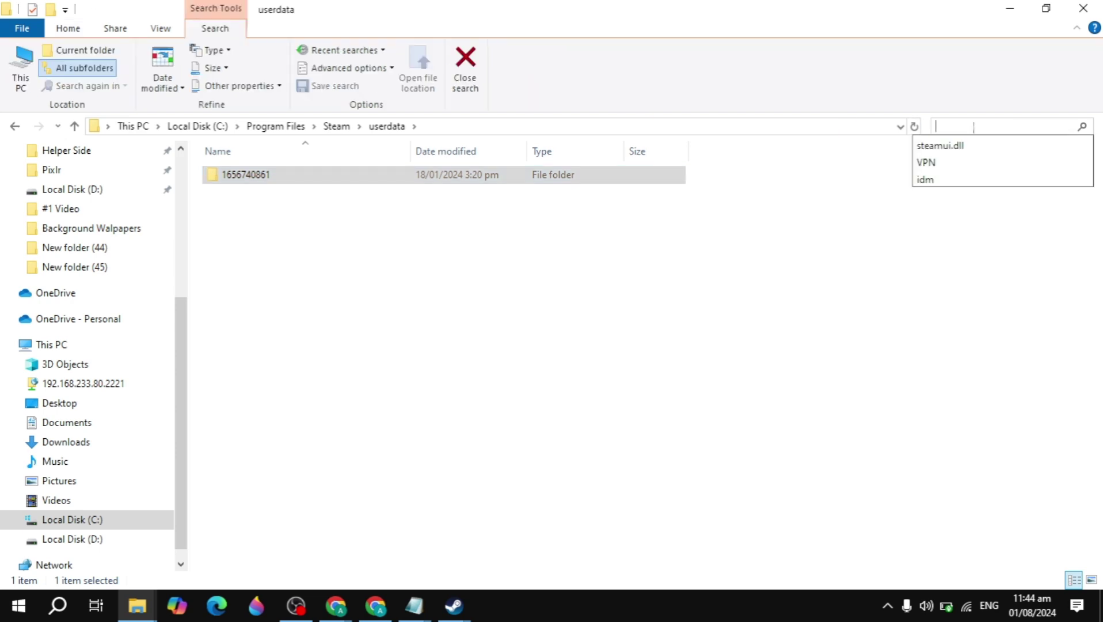
text(2073850)
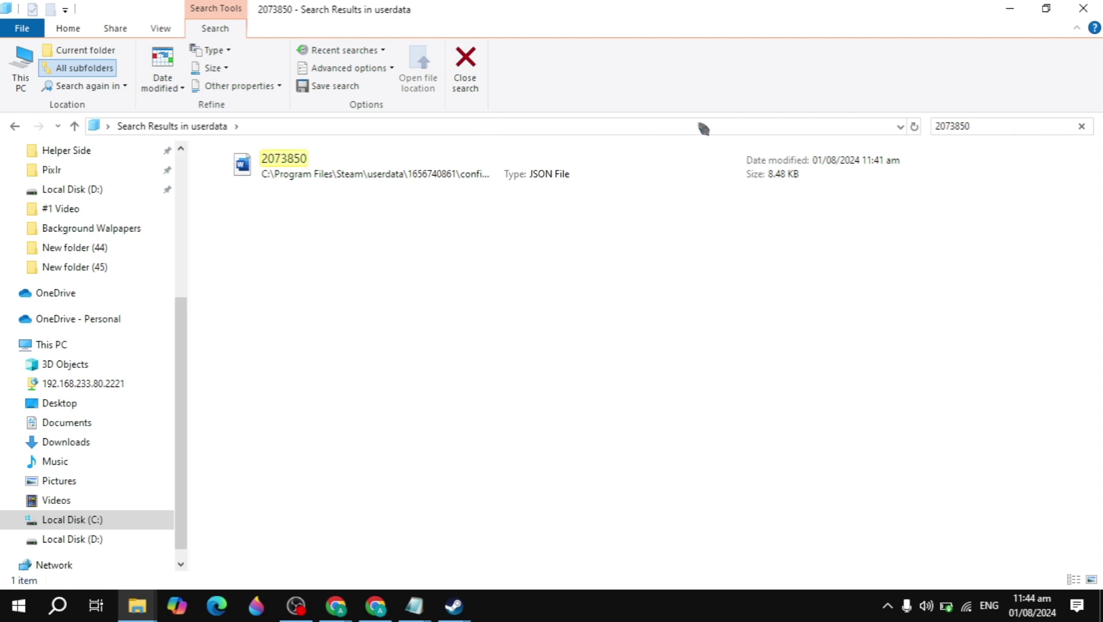
click(17, 128)
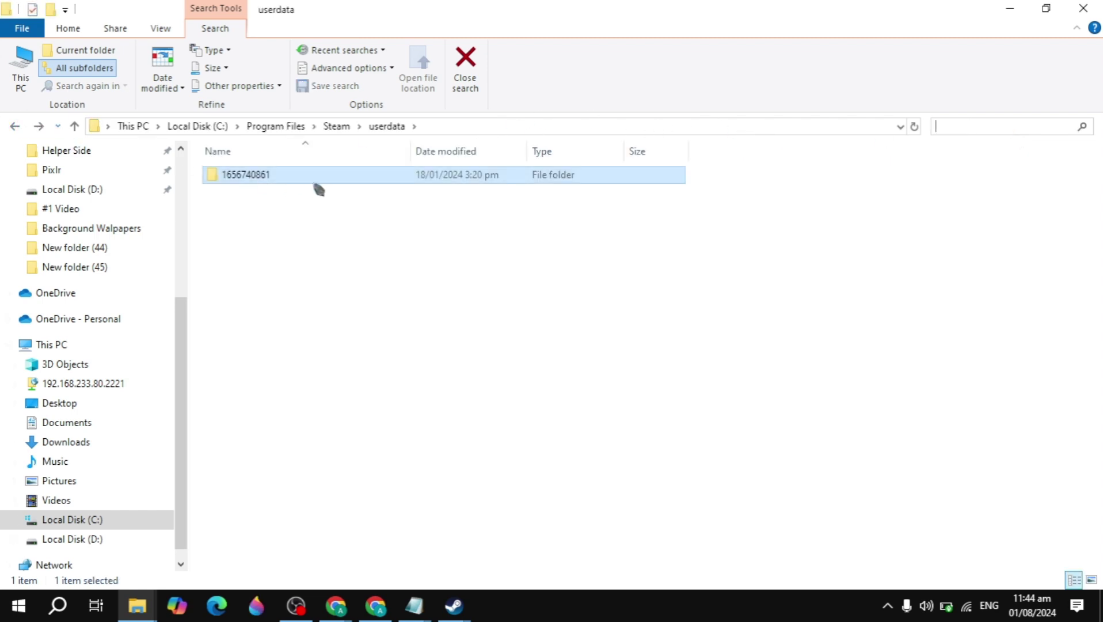
click(250, 180)
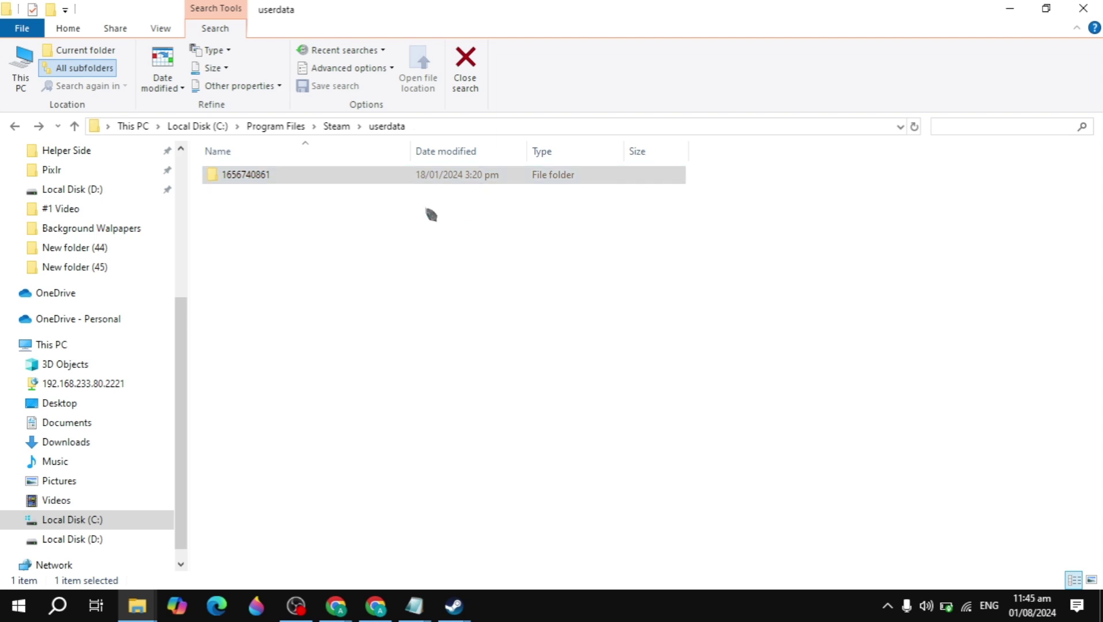
double_click(330, 178)
drag(445, 273, 270, 182)
right_click(269, 179)
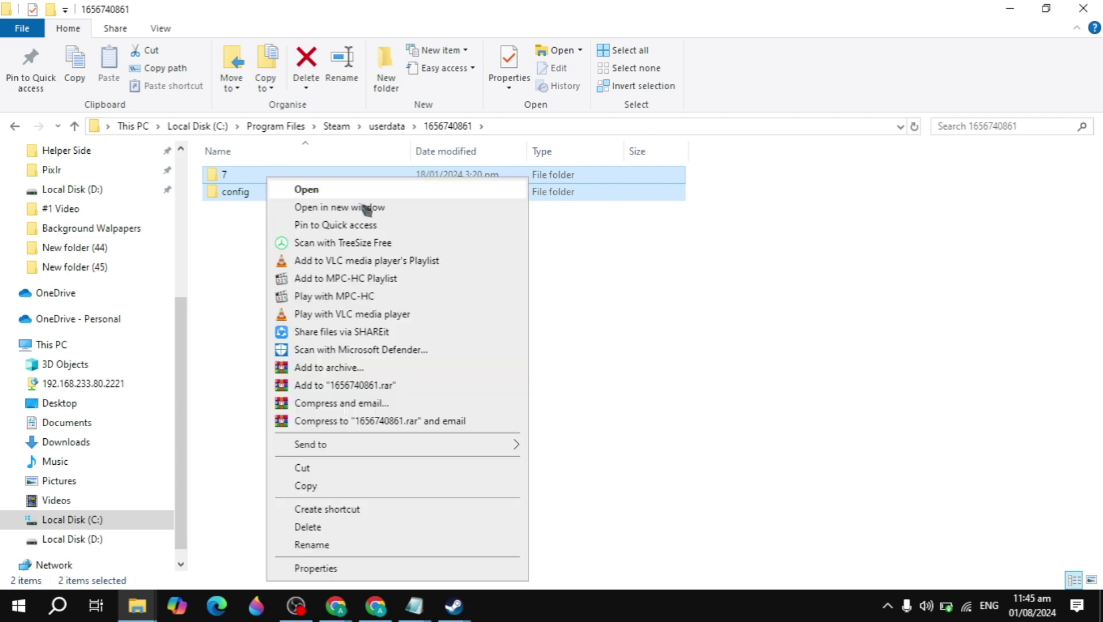
click(679, 432)
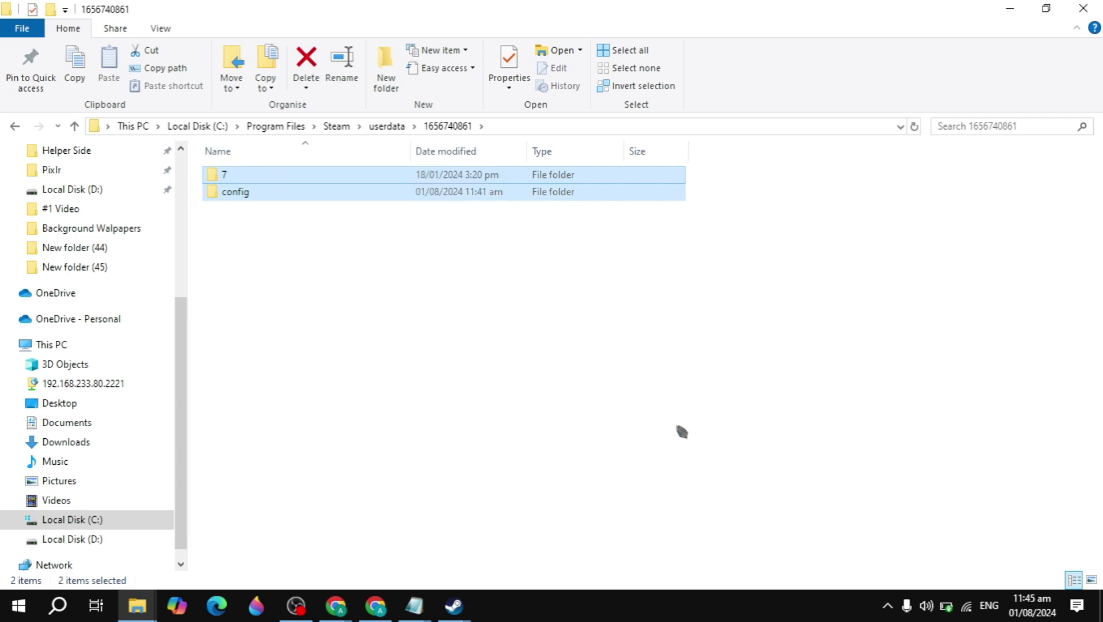
click(381, 360)
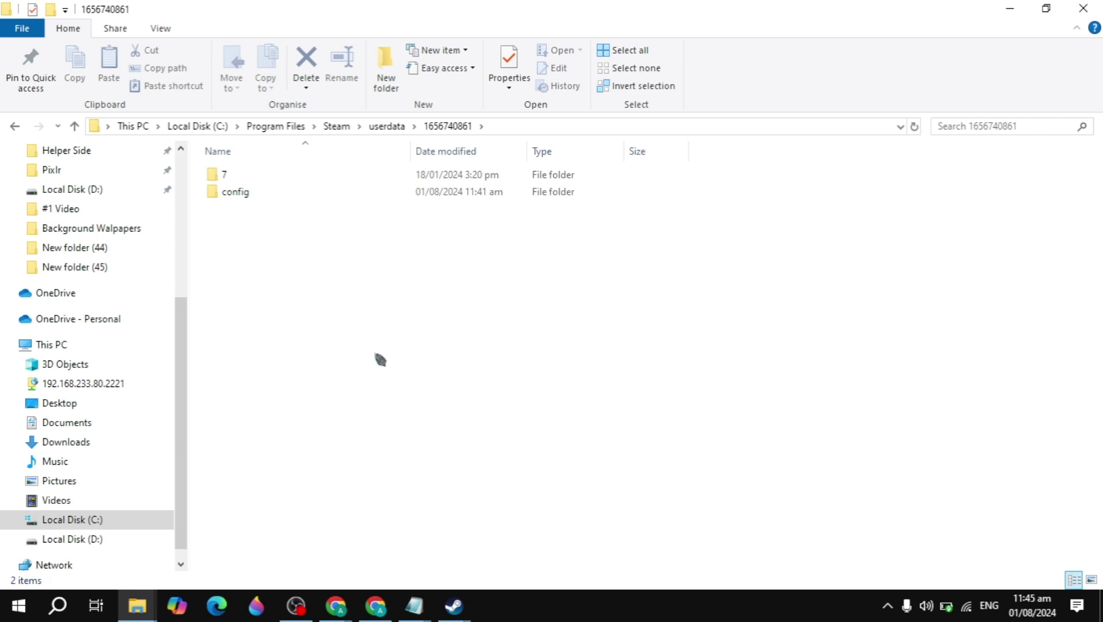
key(BackSpace)
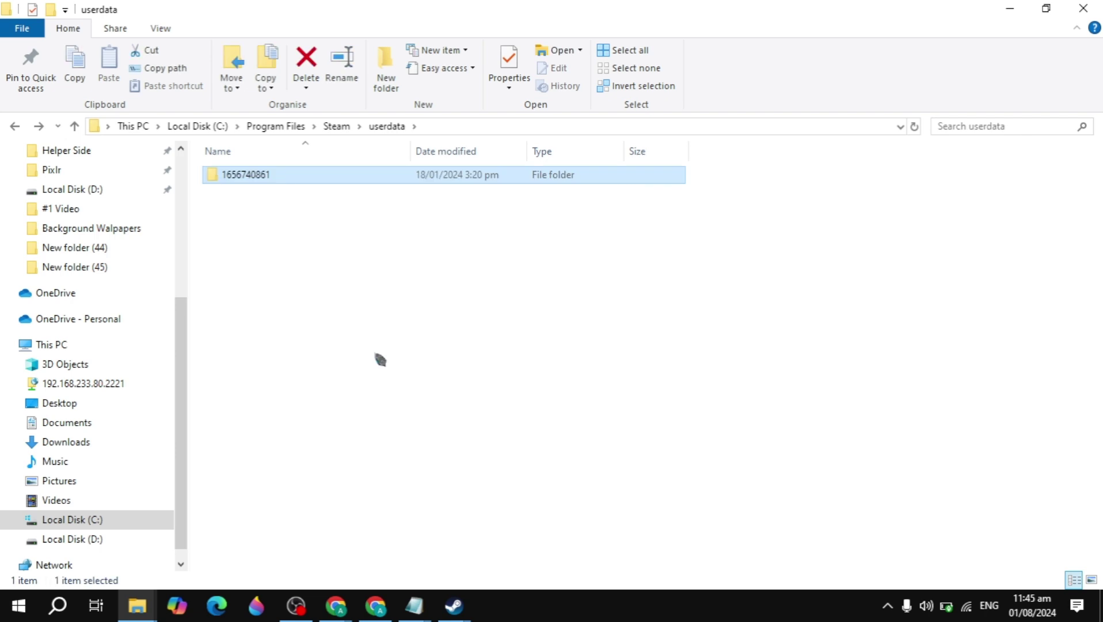